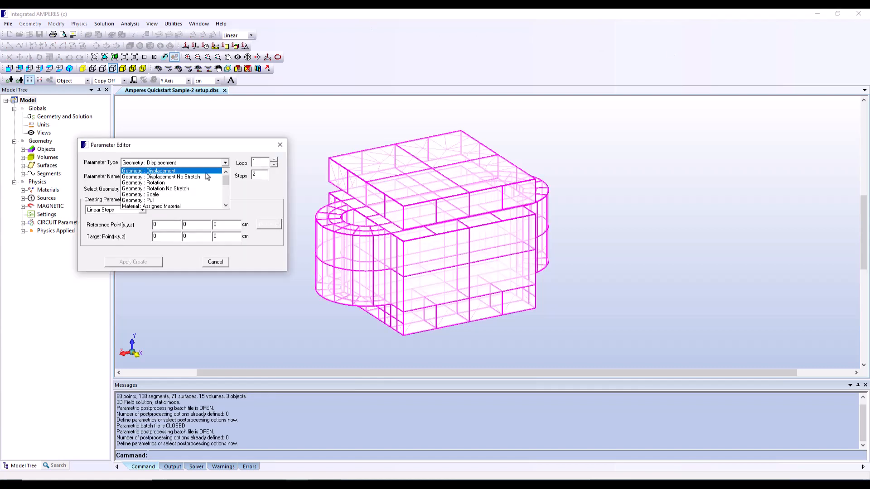
scroll(222, 185, "down", 2)
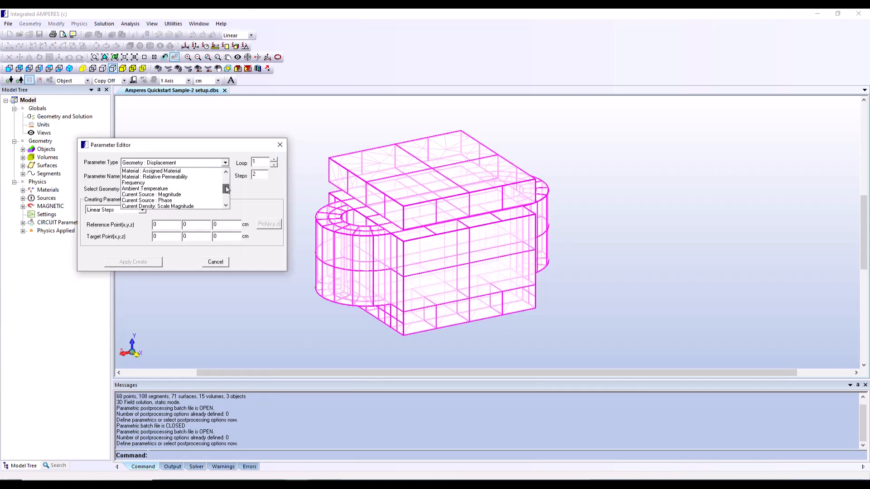
left_click(170, 172)
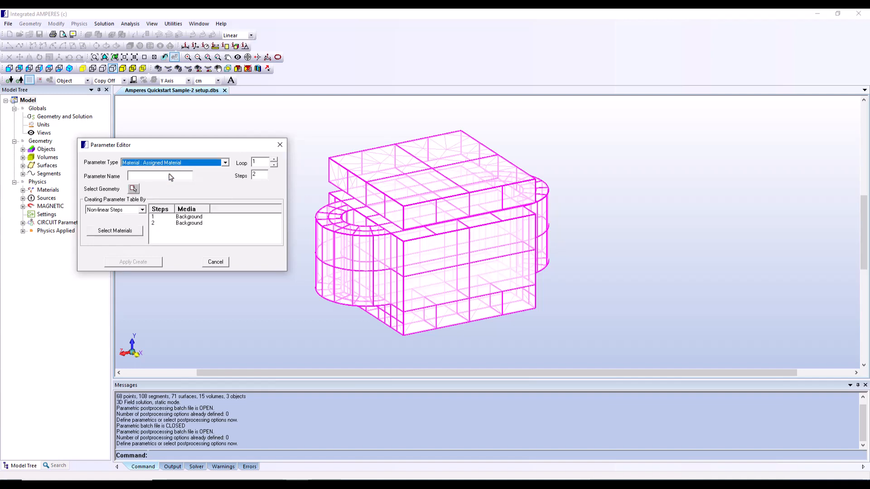
left_click(225, 163)
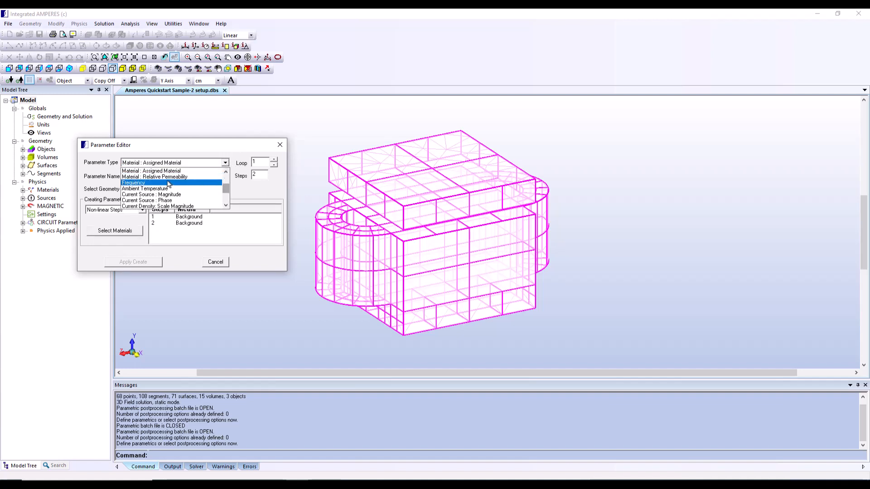
left_click(226, 171)
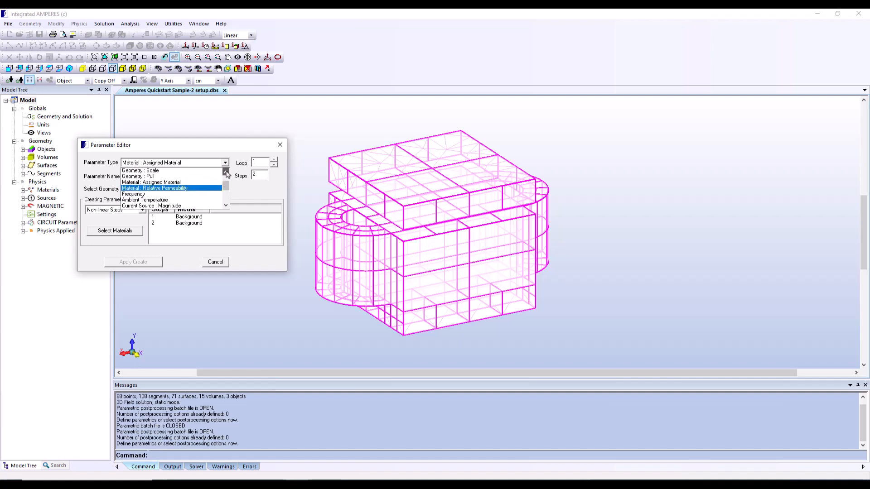
left_click(227, 173)
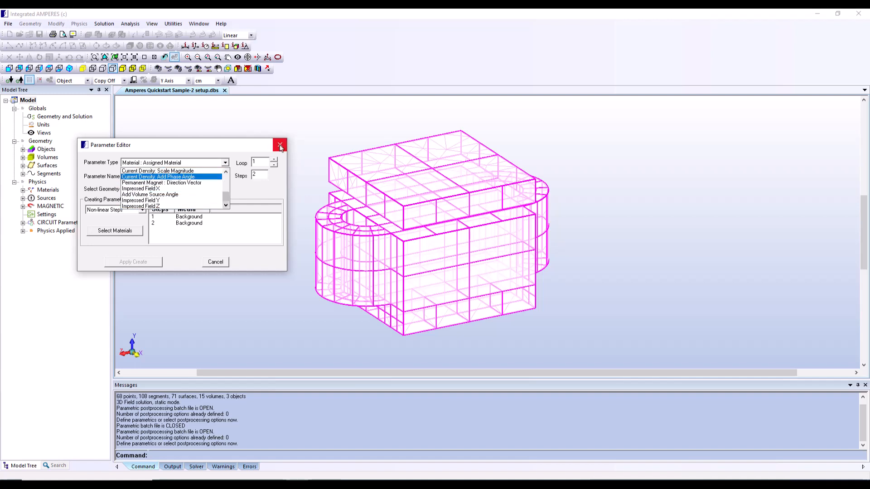
left_click(281, 147)
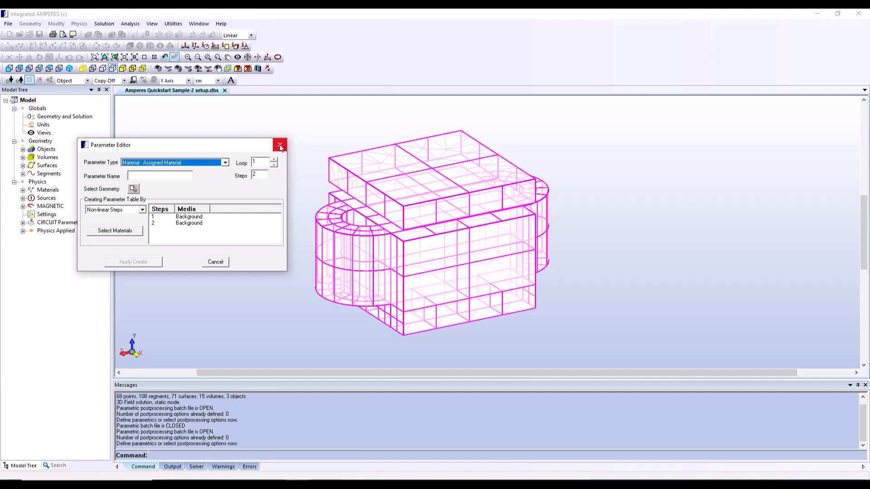
left_click(280, 146)
left_click(235, 146)
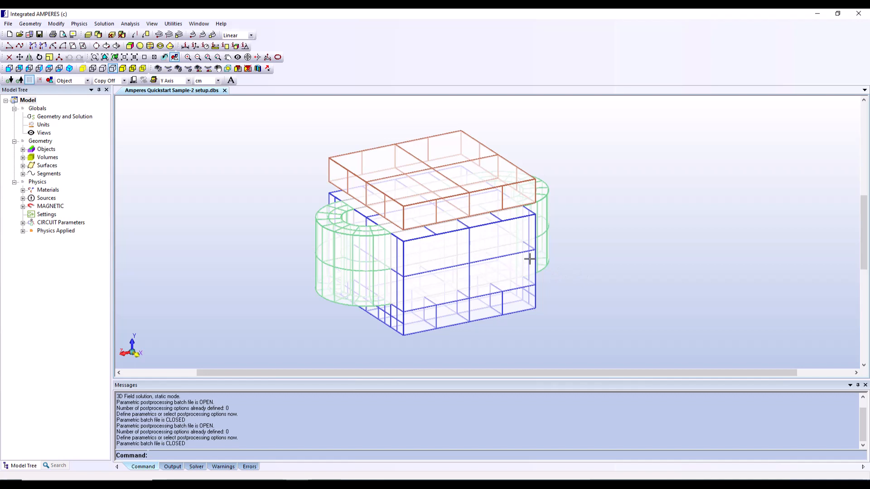
Start a new Geometry : Displacement parameter in the parametric setup and name it MoveArmature
left_click(103, 24)
mouse_move(130, 86)
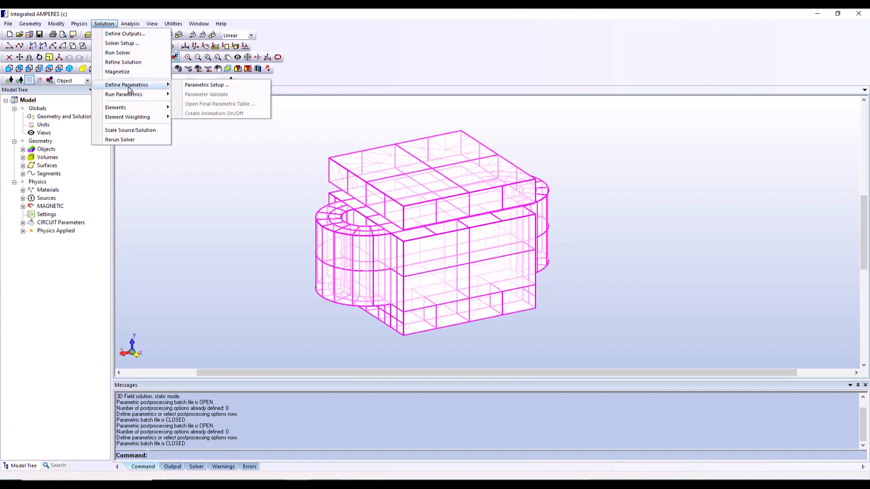
left_click(200, 86)
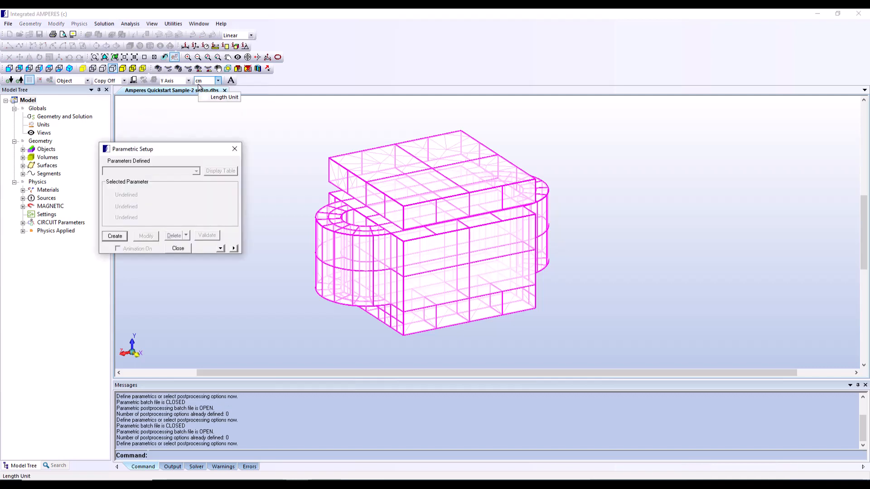
left_click(115, 237)
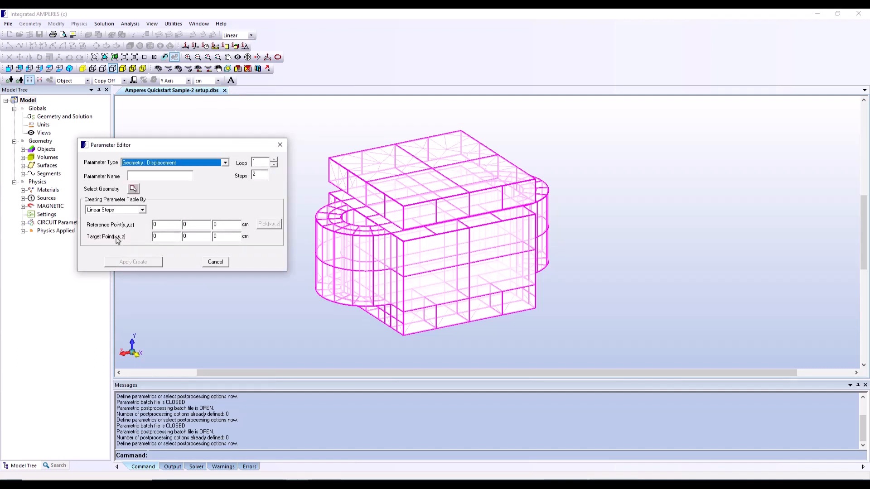
left_click(225, 163)
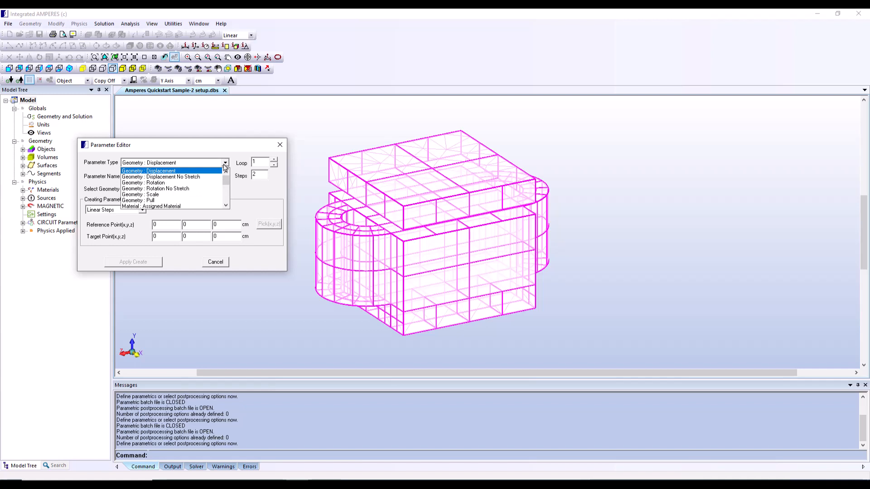
left_click(226, 165)
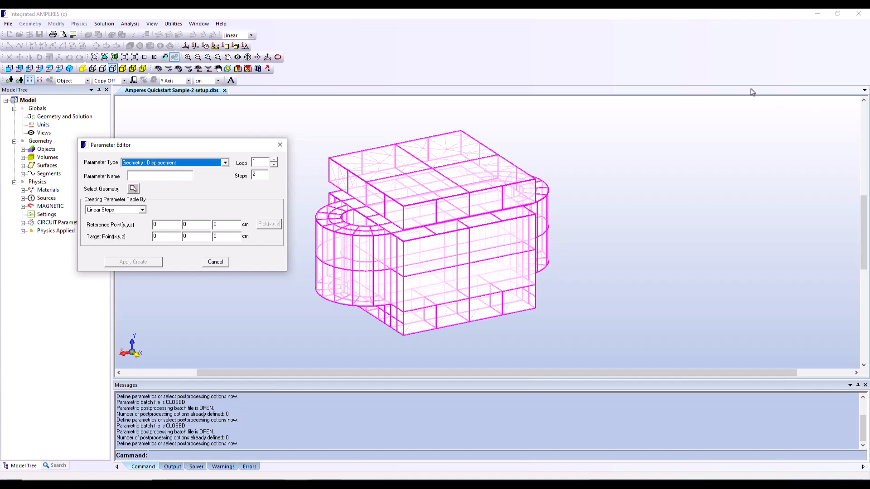
left_click(152, 175)
type("Move")
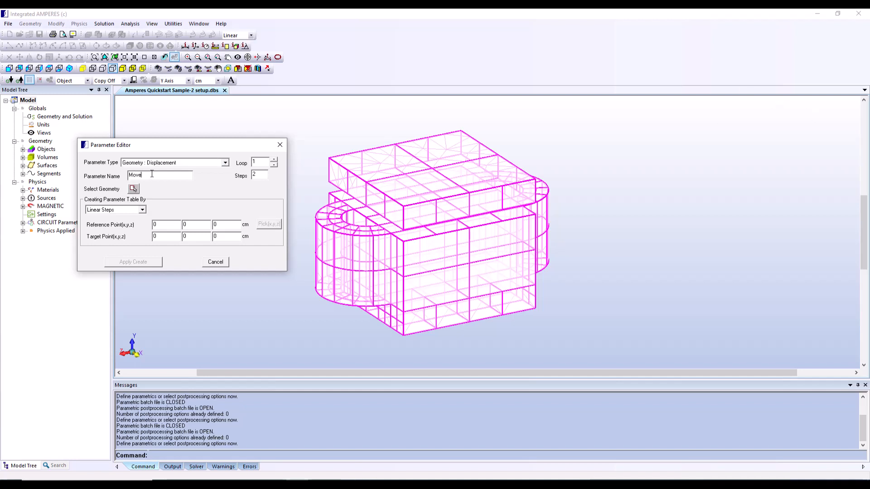
type("Armature")
Set the displacement parameter to 5 steps with a target point of 4 cm in Y
left_click(264, 174)
key("BackSpace")
type("5")
key("BackSpace")
type("4")
Assign the armature object to the displacement parameter and create the parameter
left_click(133, 189)
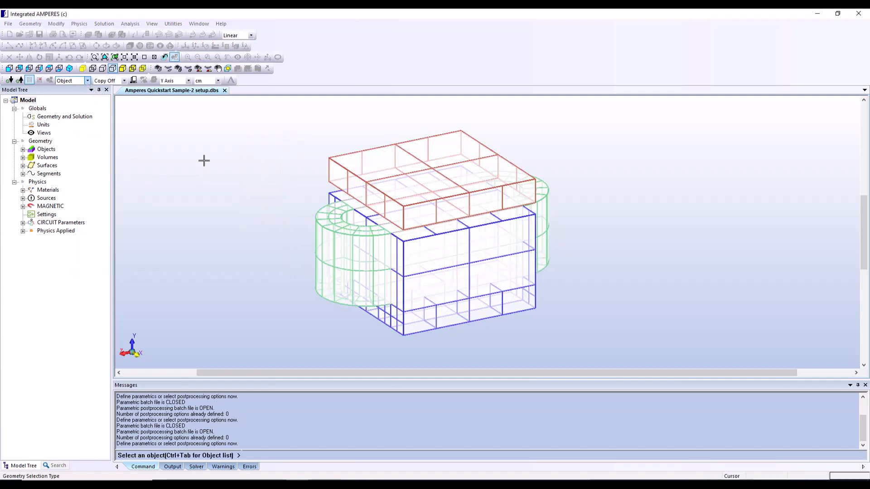
key("ctrl+Tab")
left_click(13, 43)
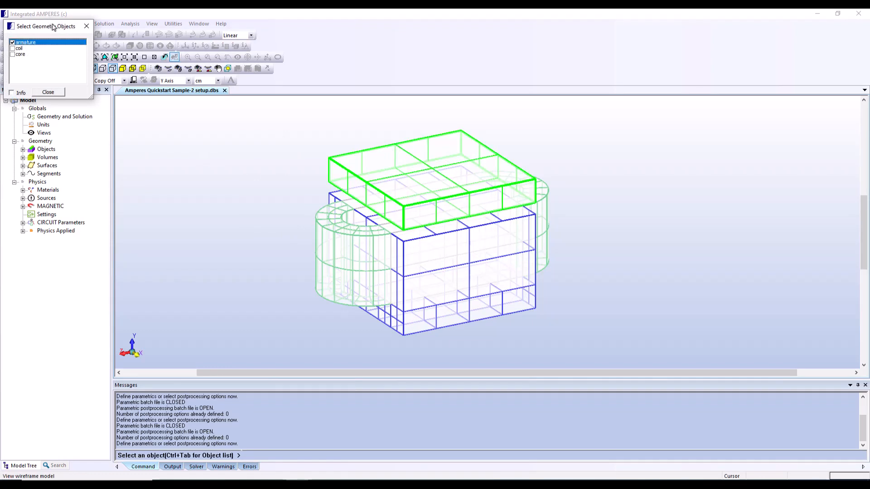
left_click_drag(54, 28, 194, 133)
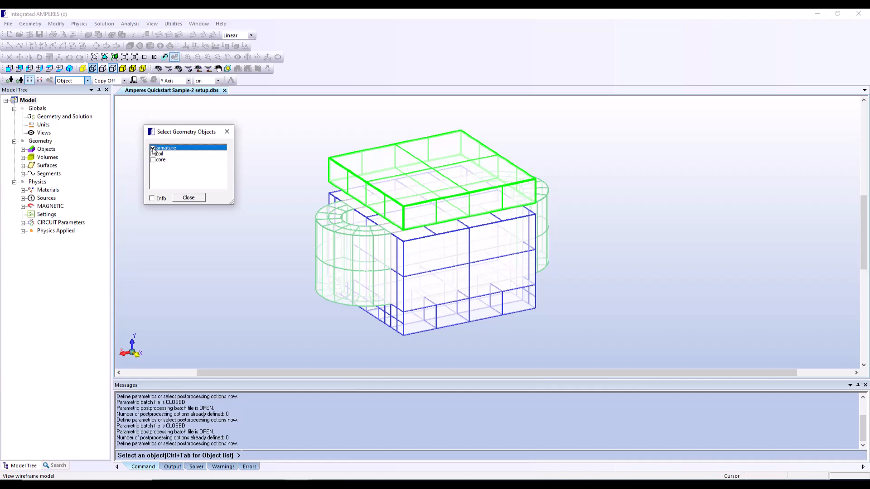
left_click(189, 198)
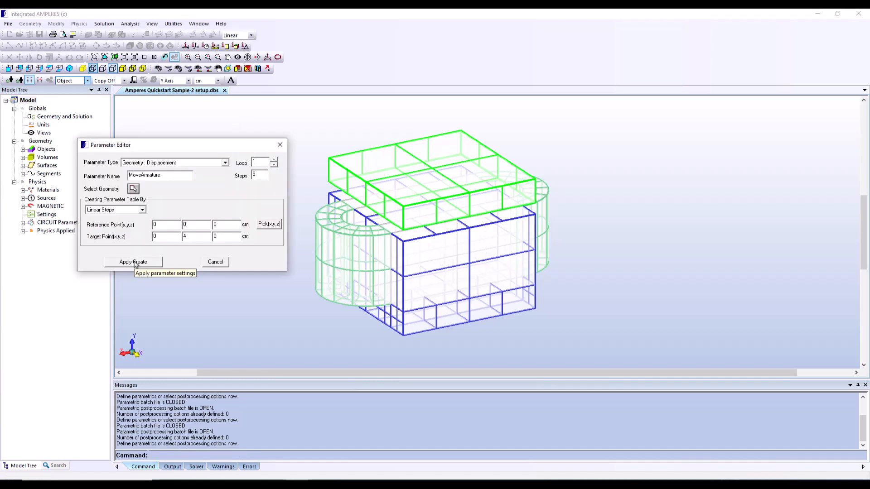
left_click(135, 262)
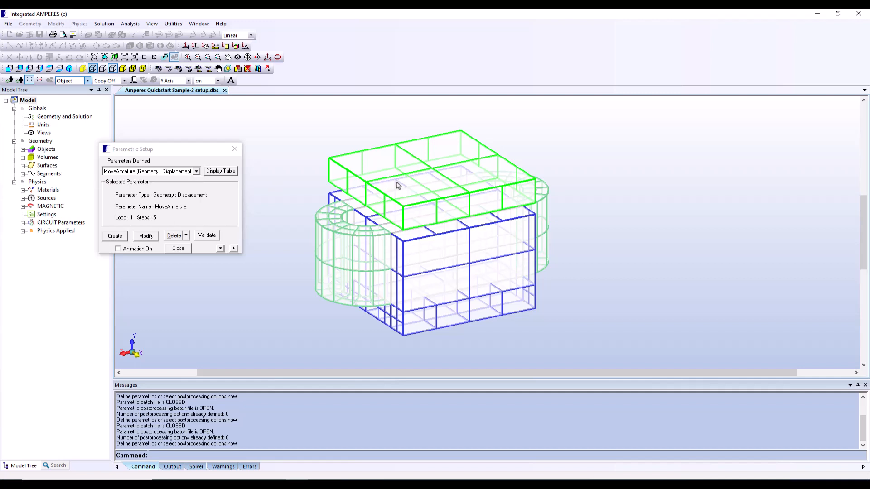
Validate the parametric setup and review its value table and loop definition, closing the setup when finished
left_click(207, 236)
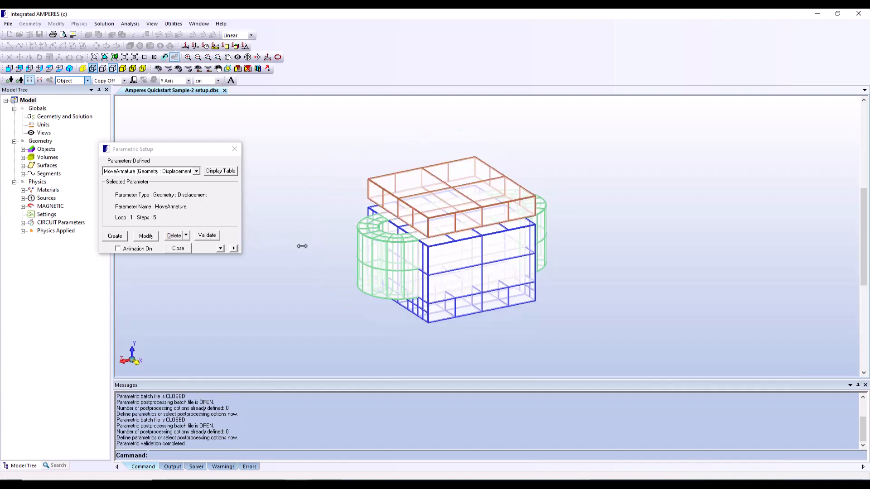
left_click(214, 237)
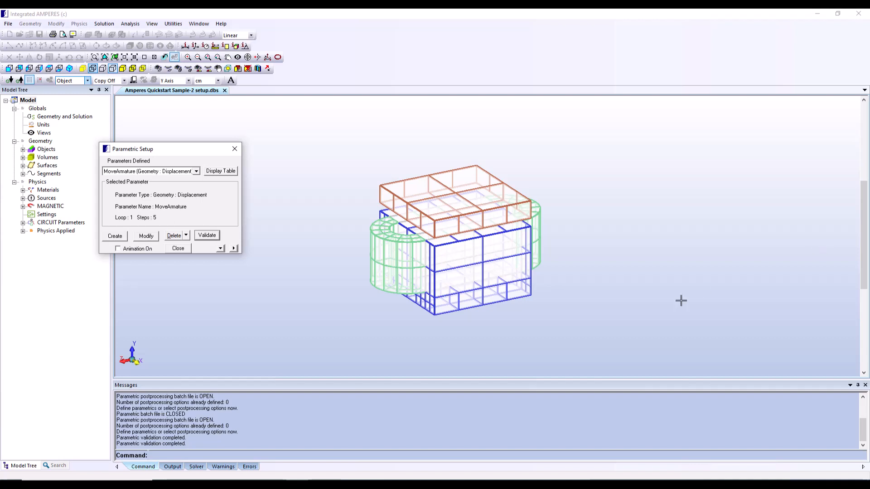
left_click(220, 249)
left_click(235, 248)
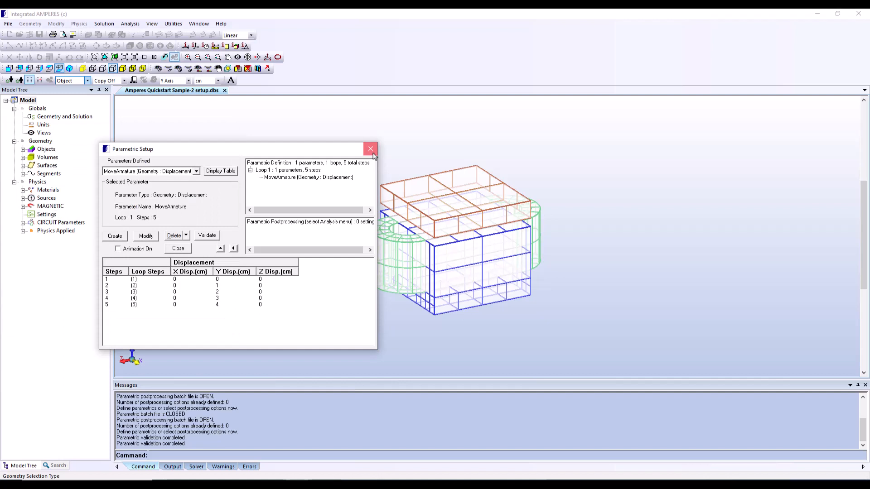
left_click(371, 149)
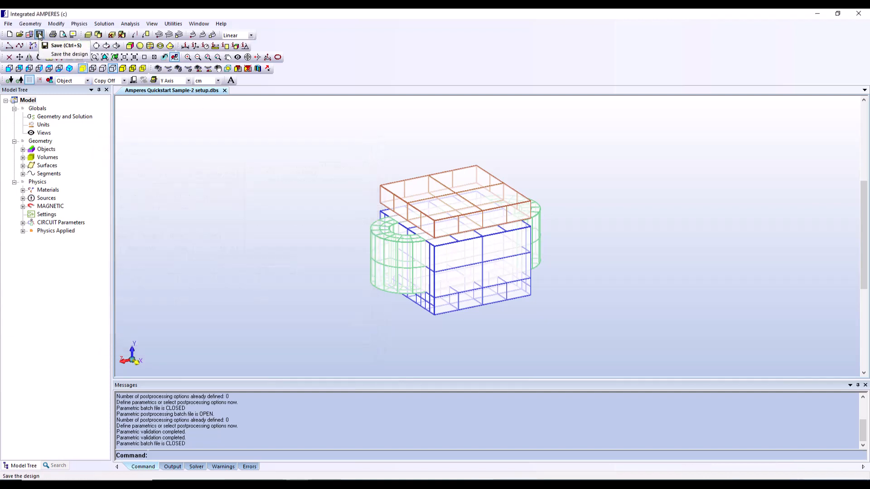
Save the design and perform the parametric analysis, storing the results as Amperes Quickstart Sample-2 setupparametrics.dbs
left_click(40, 34)
left_click(104, 24)
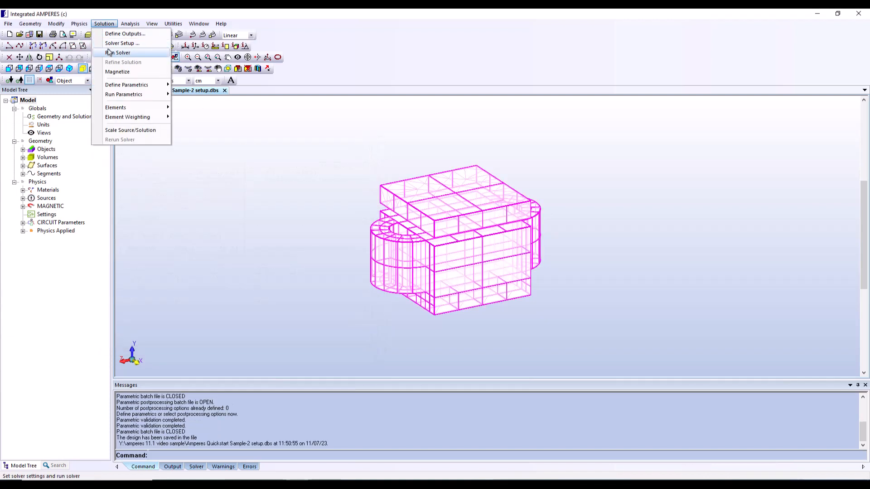
mouse_move(128, 95)
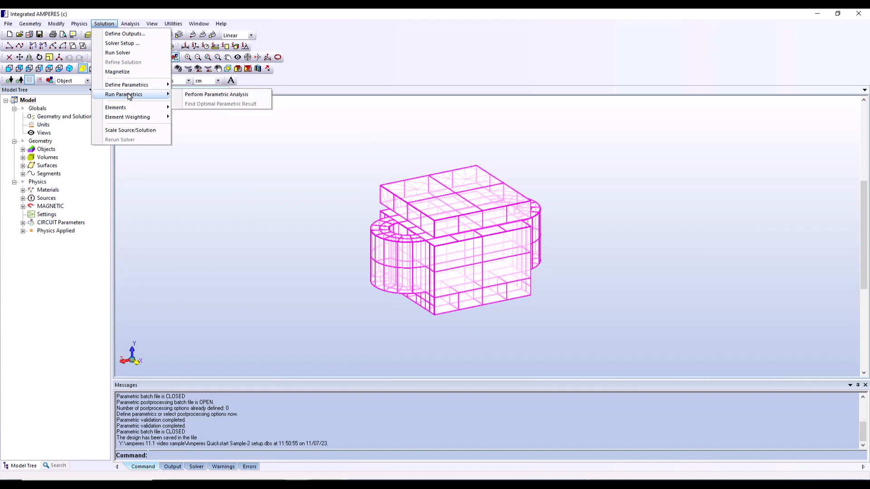
left_click(205, 96)
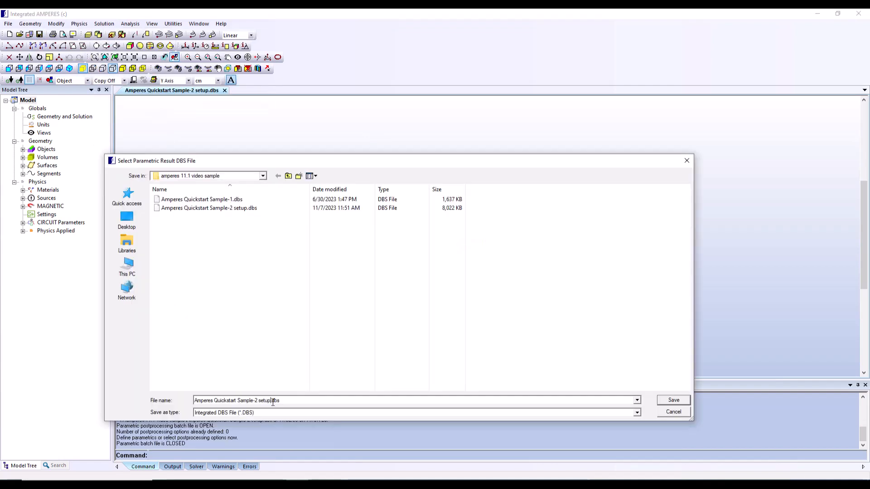
type("parametrics")
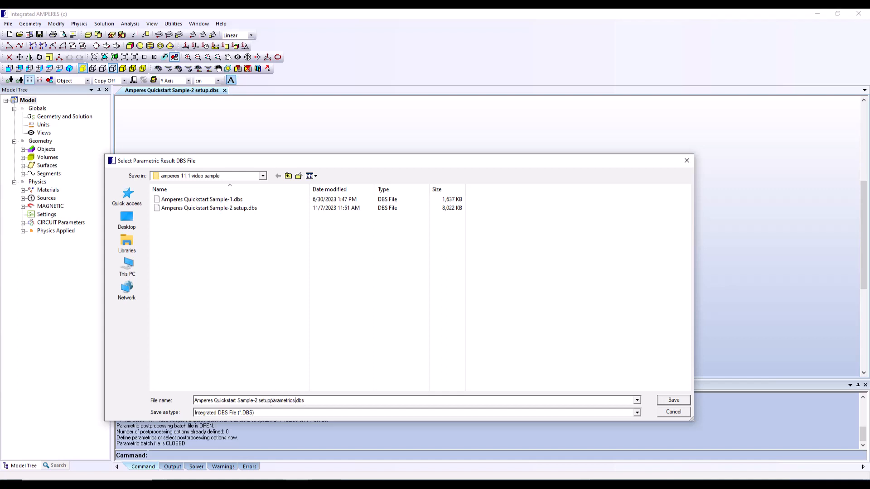
left_click(672, 400)
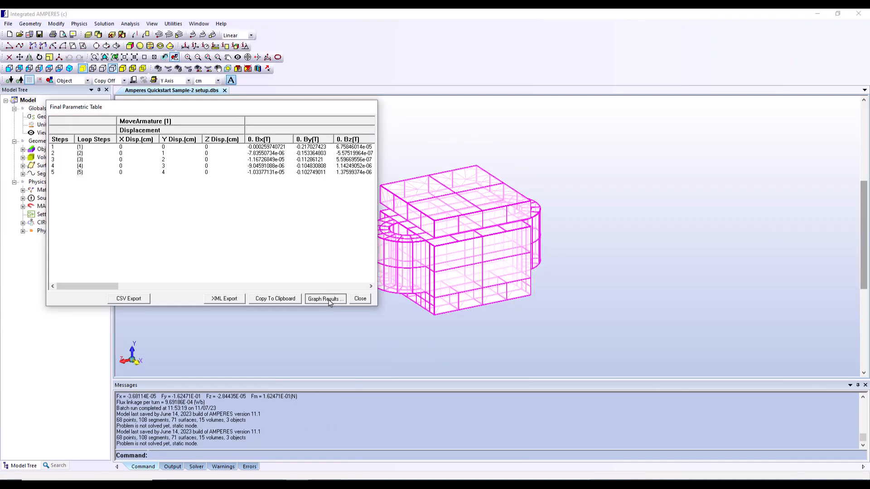
Graph the Fy(N) result against the MoveArmature displacement and close the final parametric table
left_click(329, 300)
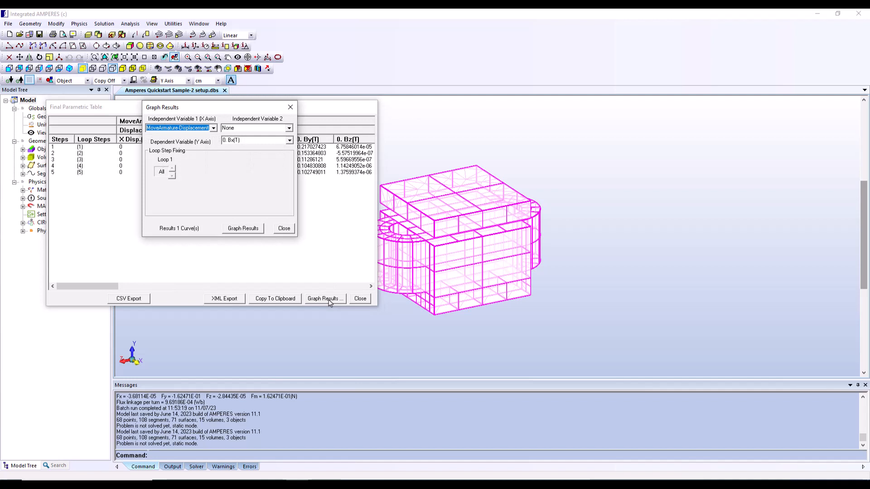
left_click(290, 141)
left_click(255, 179)
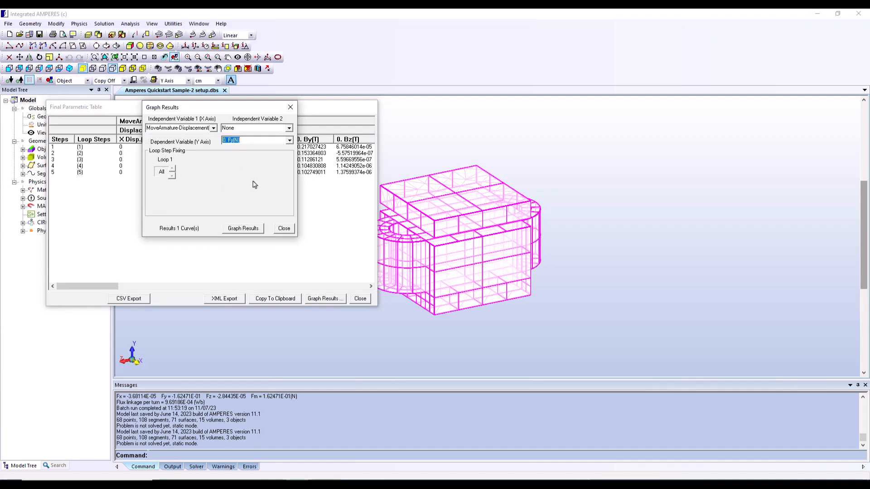
left_click(243, 229)
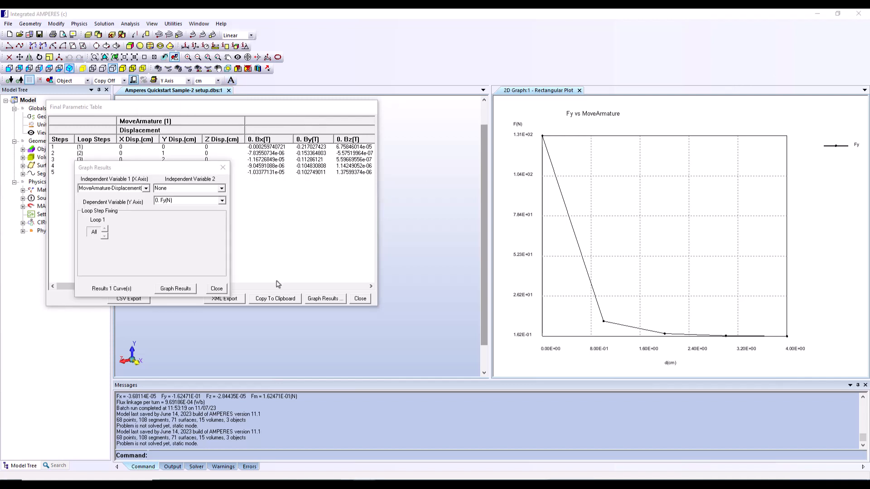
left_click(217, 289)
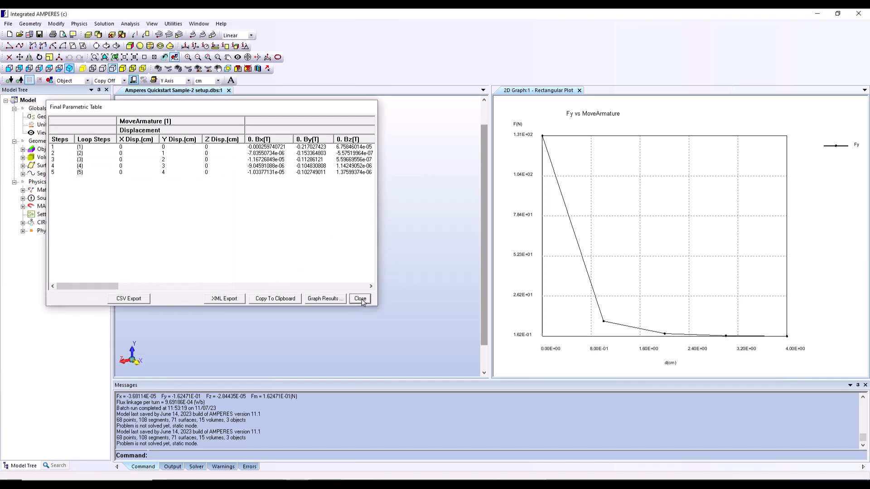
left_click(360, 299)
Animate the 2D contour and arrow plots over the solution steps in the Output Manager, stopping the animation after viewing it
left_click(131, 23)
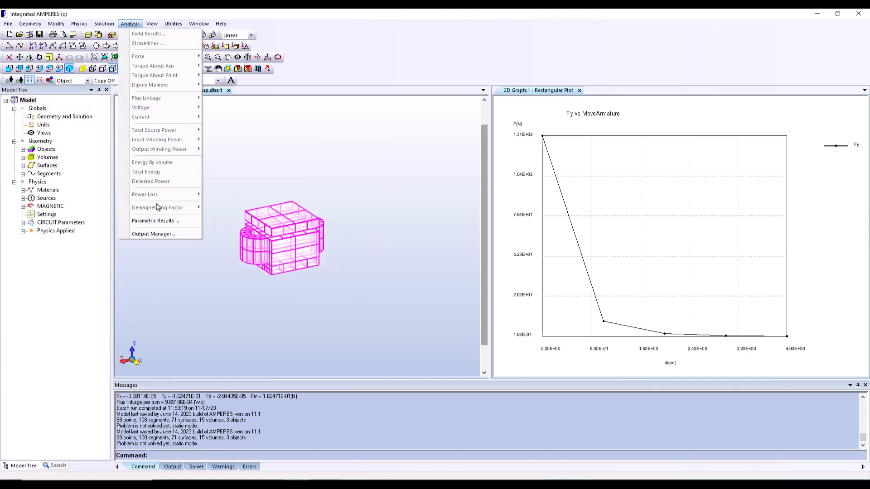
left_click(154, 234)
left_click_drag(133, 222, 159, 223)
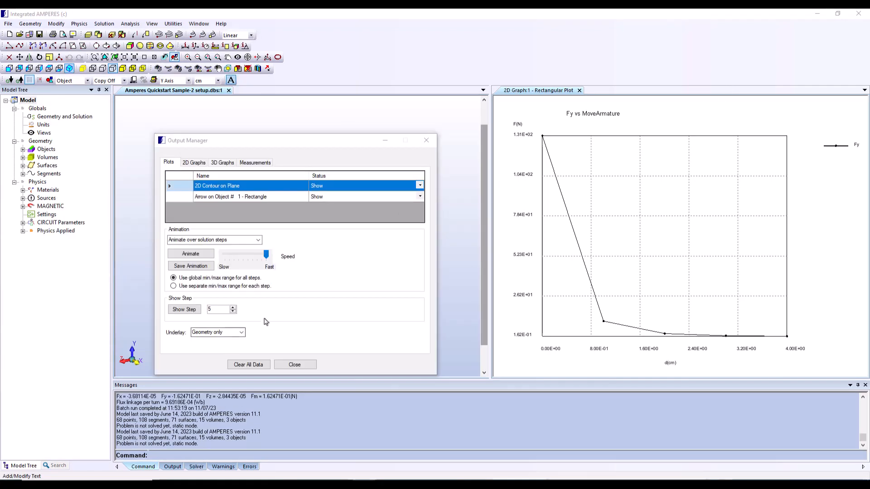
left_click(192, 254)
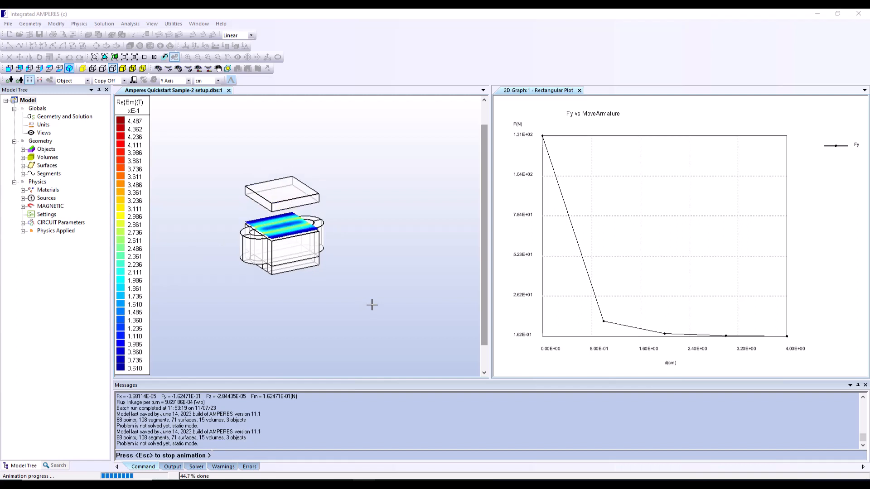
key("Escape")
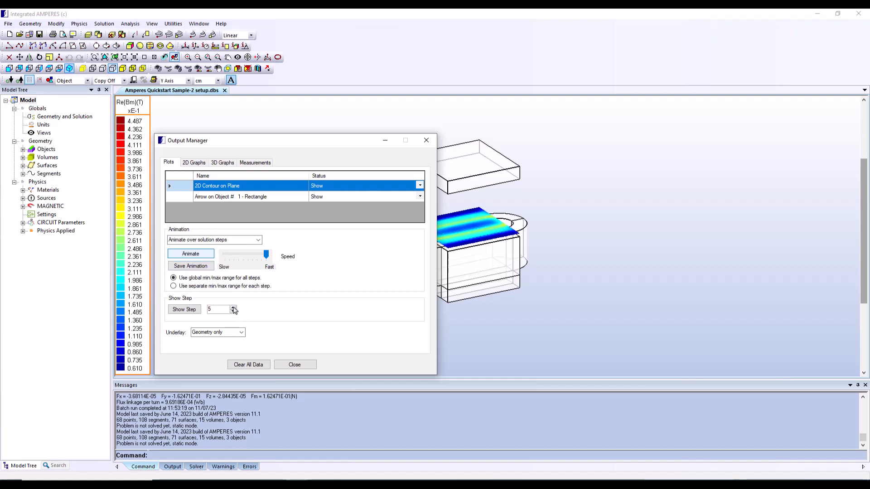
Show the field plots for steps 3 and 4 individually, keeping the model in view
left_click(190, 311)
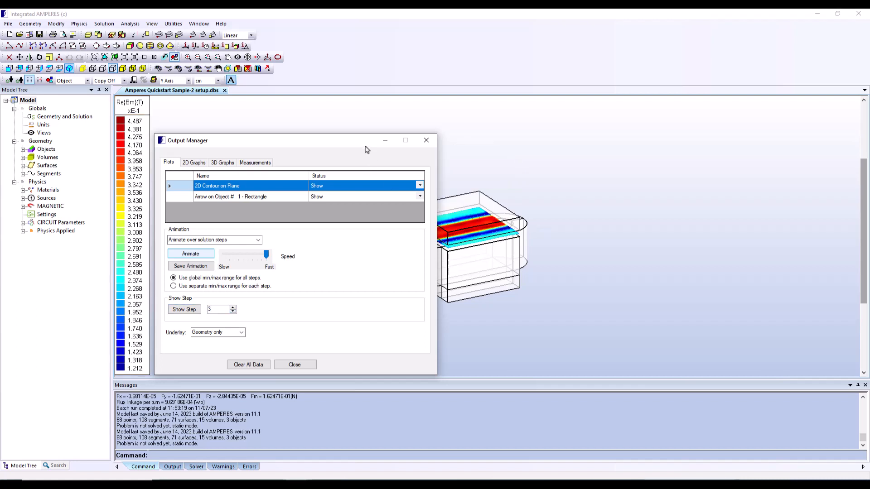
left_click_drag(361, 141, 312, 115)
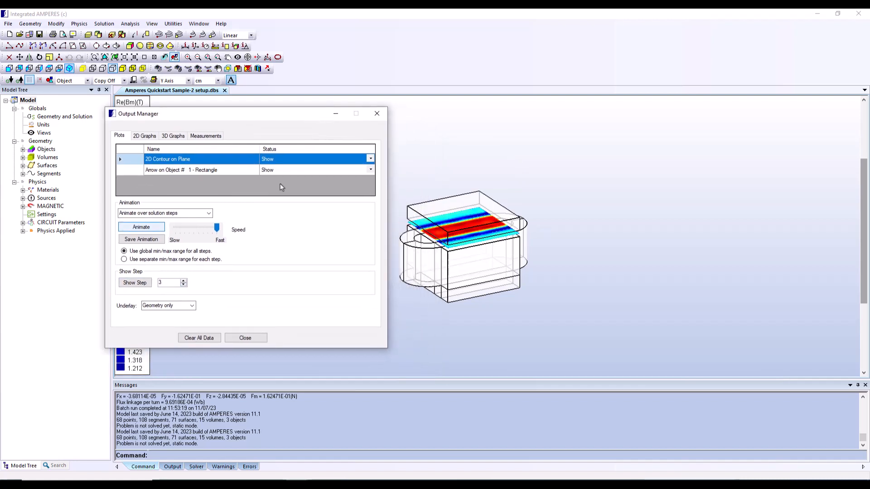
left_click(183, 280)
left_click(137, 286)
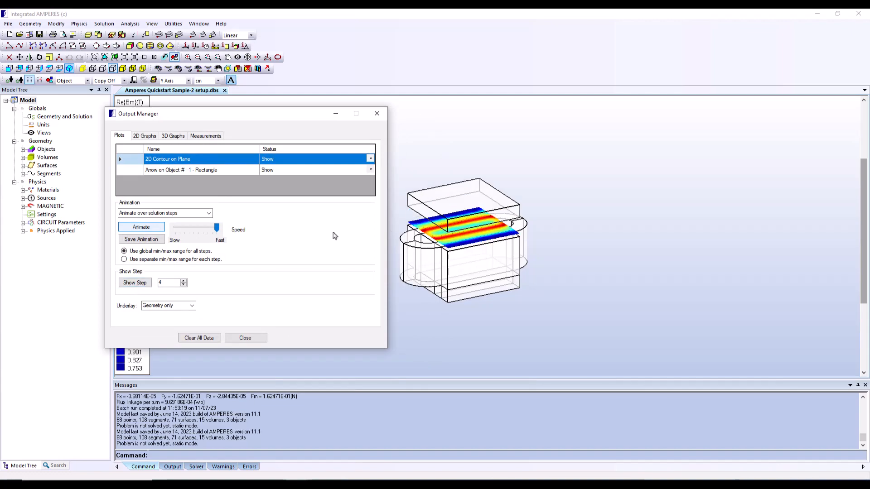